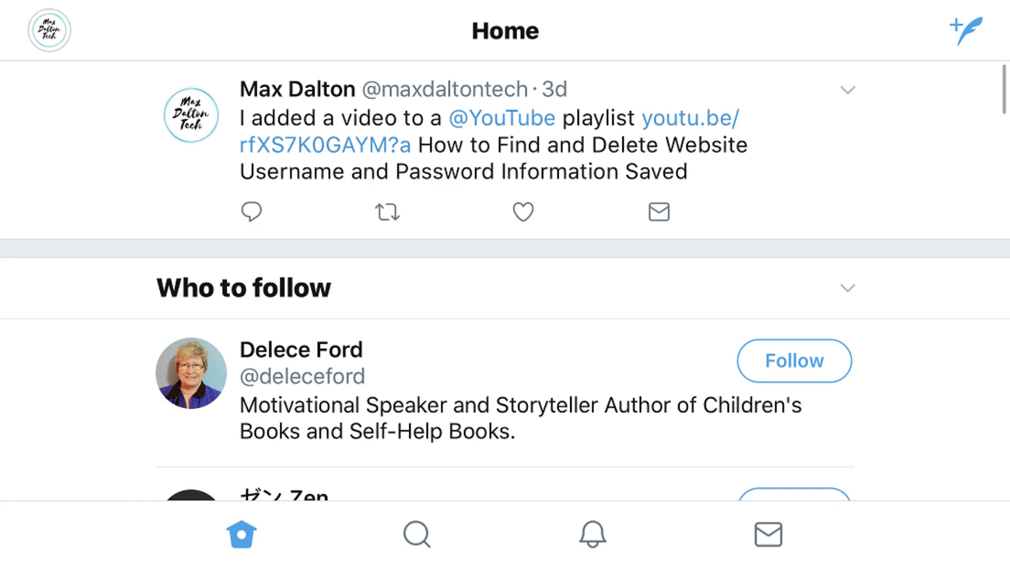
click(50, 30)
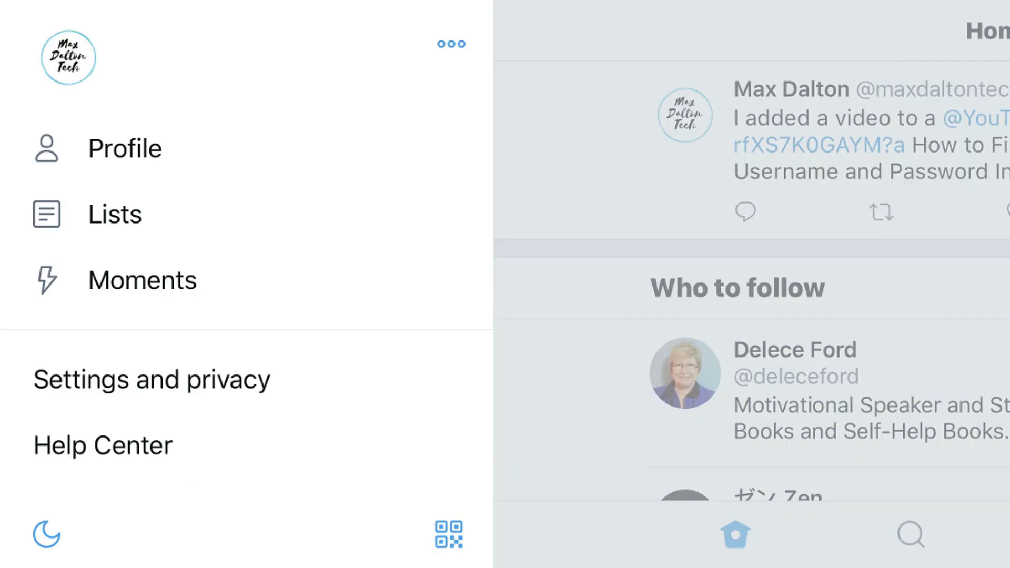
click(152, 380)
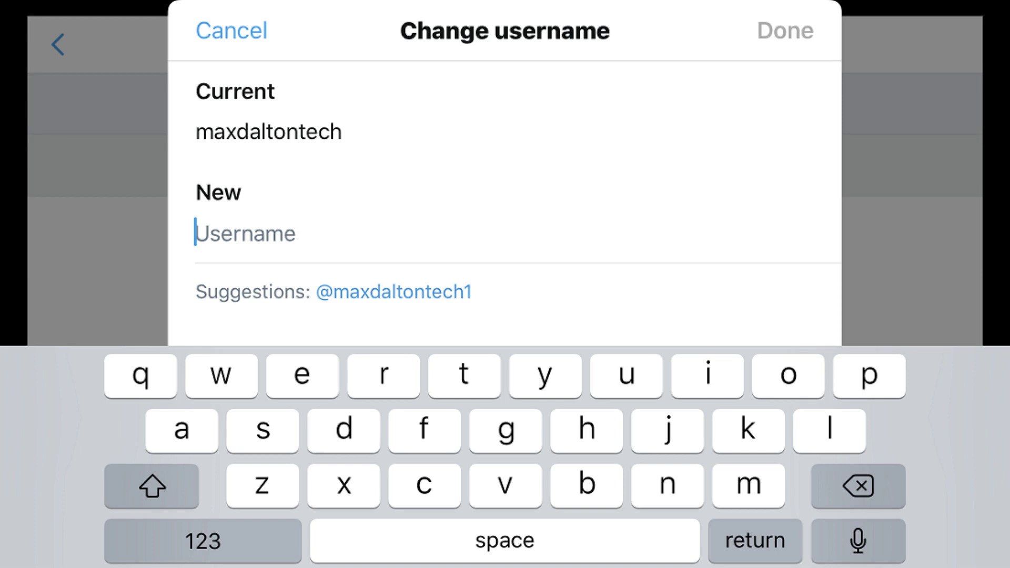
text(@)
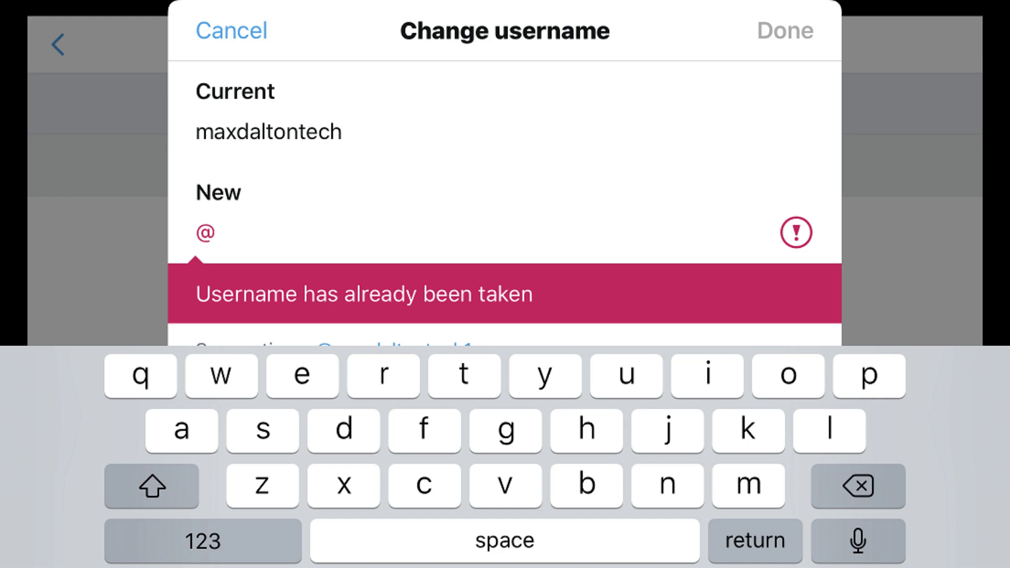
text(maxdalton)
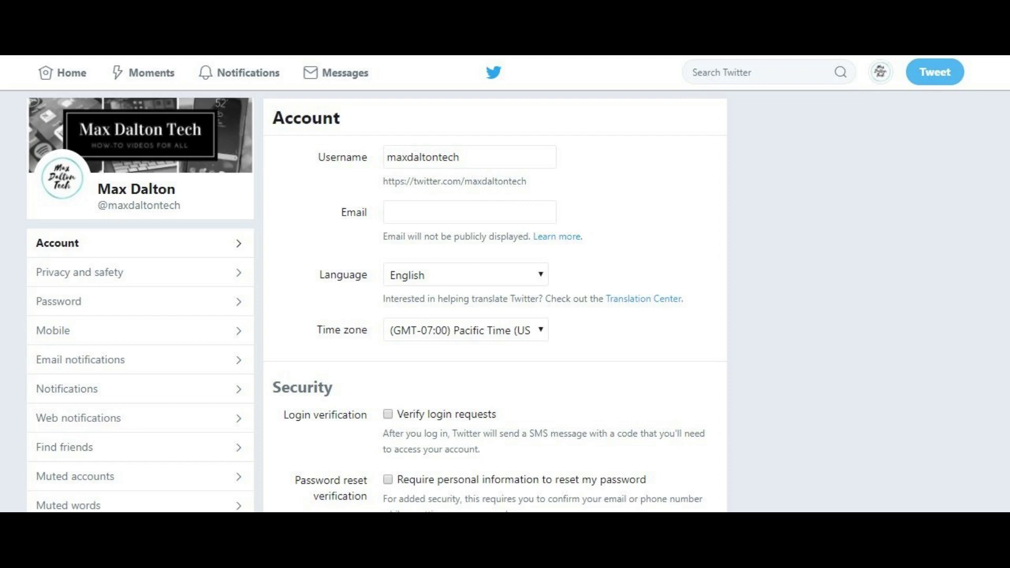
Append 'te' to test whether maxdaltontechte is available, then clear the username field.
text(te)
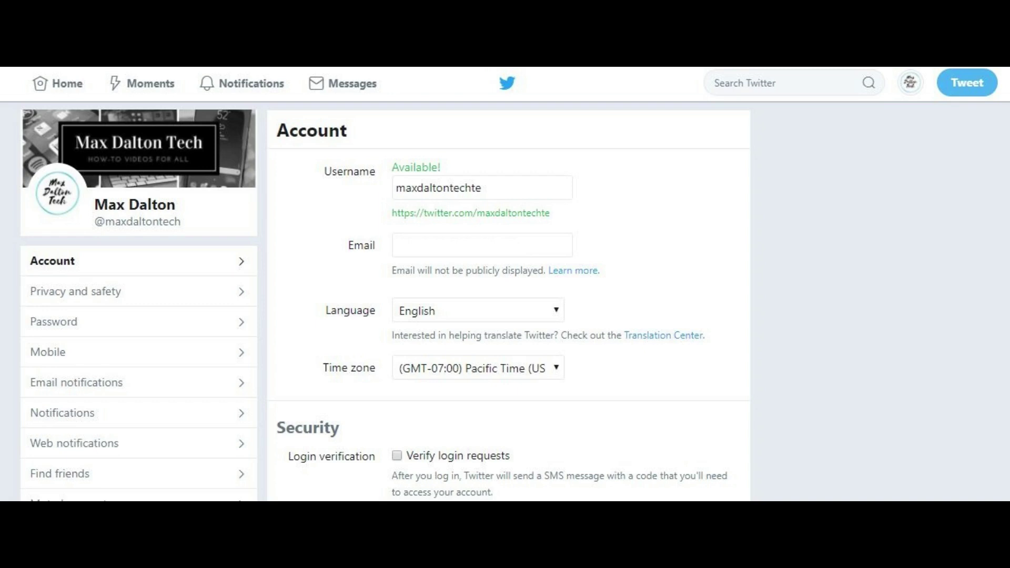
key(ctrl+a)
key(BackSpace)
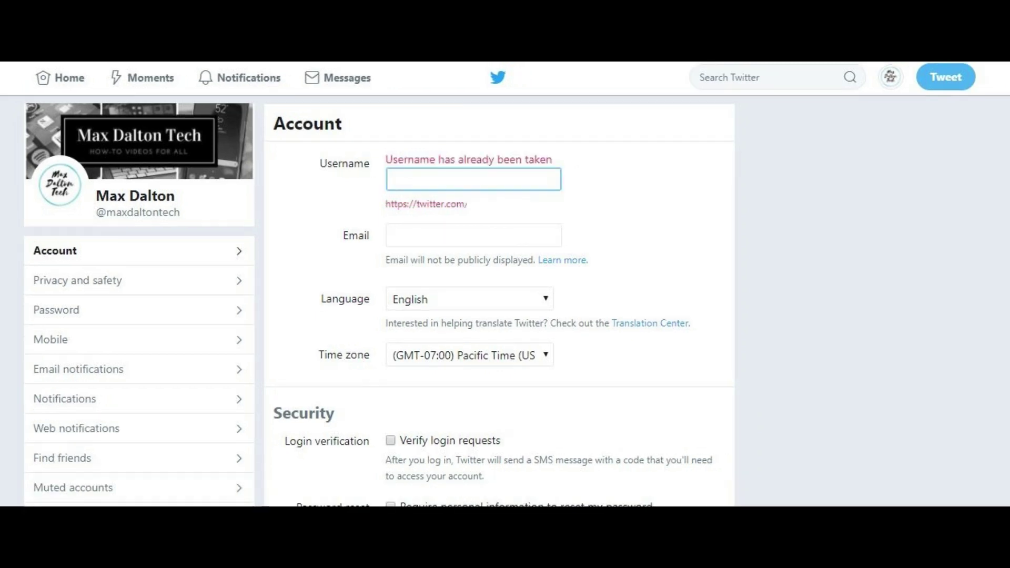